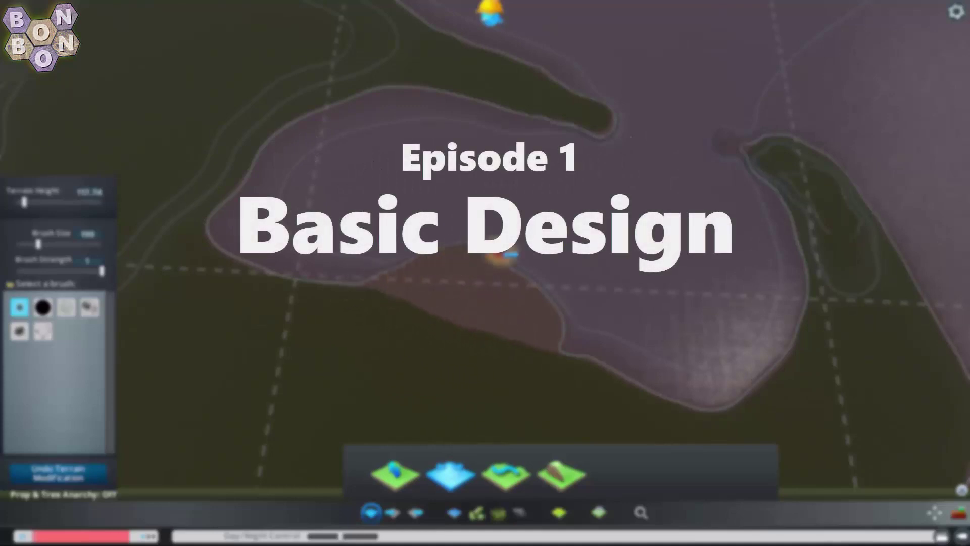
Level the island's inlet shore at terrain height 109.08 using brush size 111 and strength 1.
scroll(551, 345, "up", 3)
middle_click_drag(551, 345, 606, 351)
left_click(506, 475)
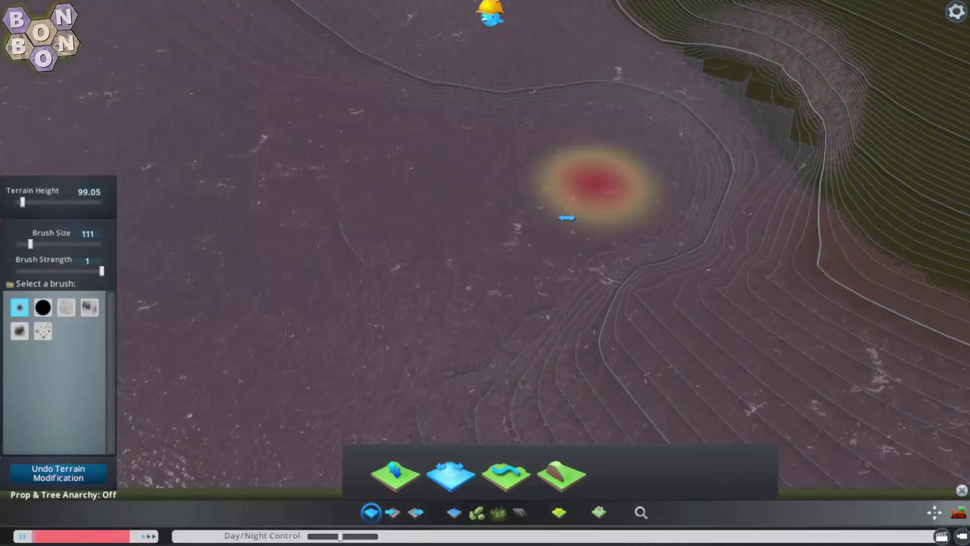
mouse_move(567, 217)
middle_mouse_down()
mouse_move(484, 214)
mouse_move(530, 205)
mouse_move(497, 207)
middle_mouse_up()
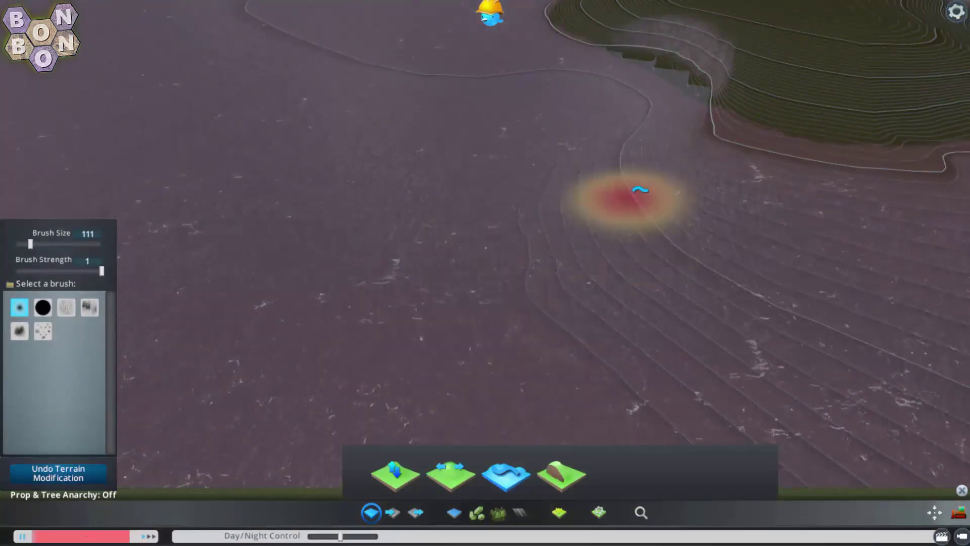
mouse_move(681, 34)
middle_mouse_down()
mouse_move(495, 263)
mouse_move(424, 427)
middle_mouse_up()
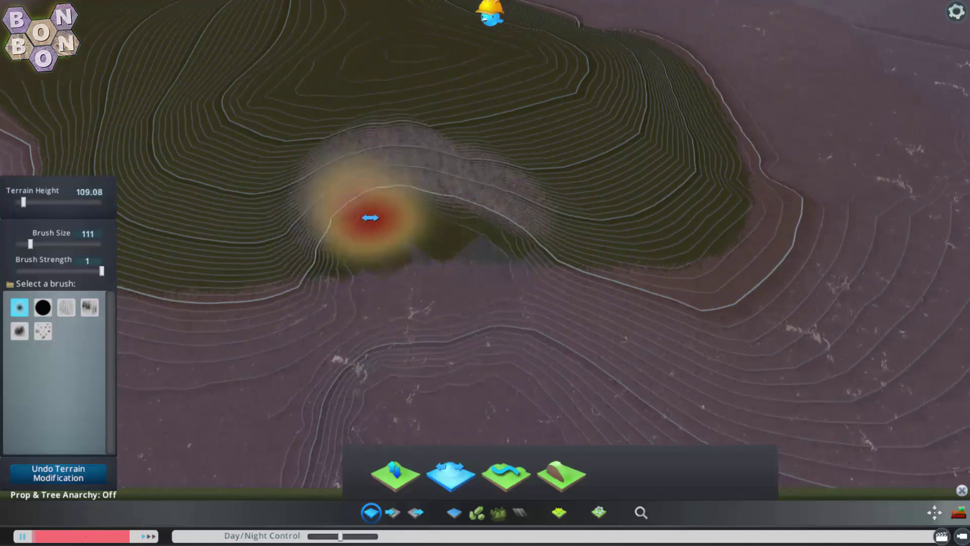
mouse_move(389, 207)
left_mouse_down()
mouse_move(303, 201)
mouse_move(359, 191)
left_mouse_up()
middle_click_drag(359, 190, 283, 197)
Level the terrain along the island's near shore and slope at height 113.56 with brush size 111.
left_click(506, 475)
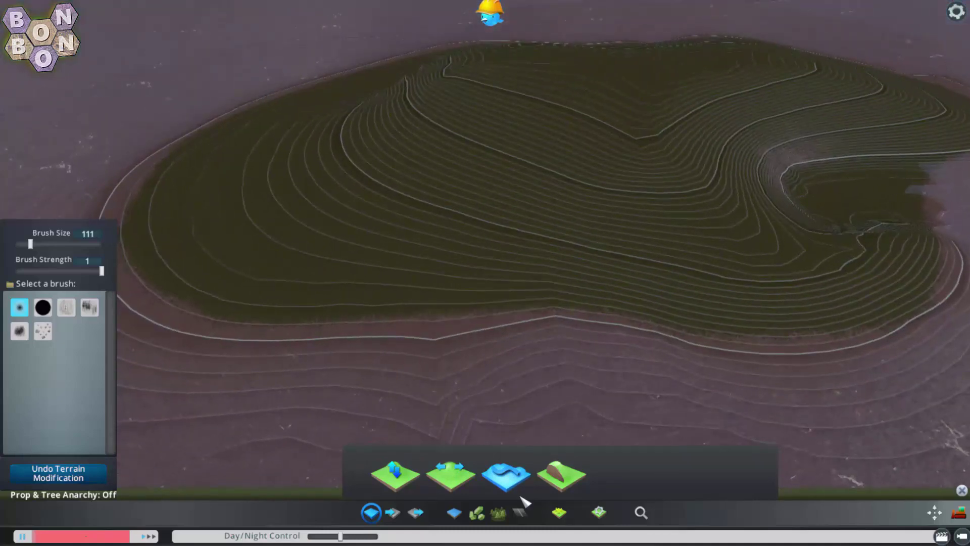
left_click(449, 475)
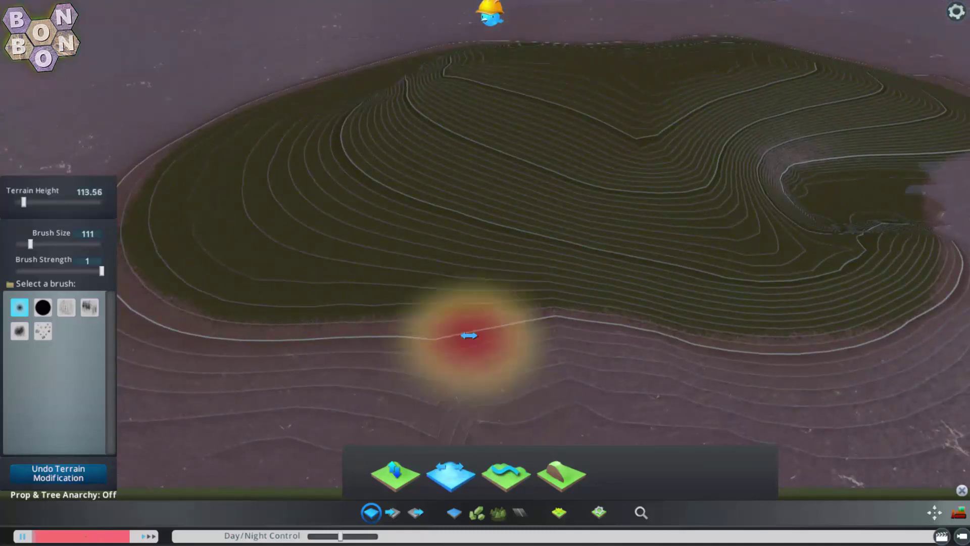
left_click_drag(469, 334, 328, 265)
mouse_move(241, 222)
left_mouse_down()
mouse_move(284, 137)
mouse_move(288, 219)
left_mouse_up()
Soften the contours on the island's hillside down toward the shore.
left_click(505, 475)
mouse_move(357, 143)
left_mouse_down()
mouse_move(206, 190)
mouse_move(291, 247)
left_mouse_up()
mouse_move(303, 257)
middle_mouse_down()
mouse_move(434, 283)
mouse_move(485, 323)
middle_mouse_up()
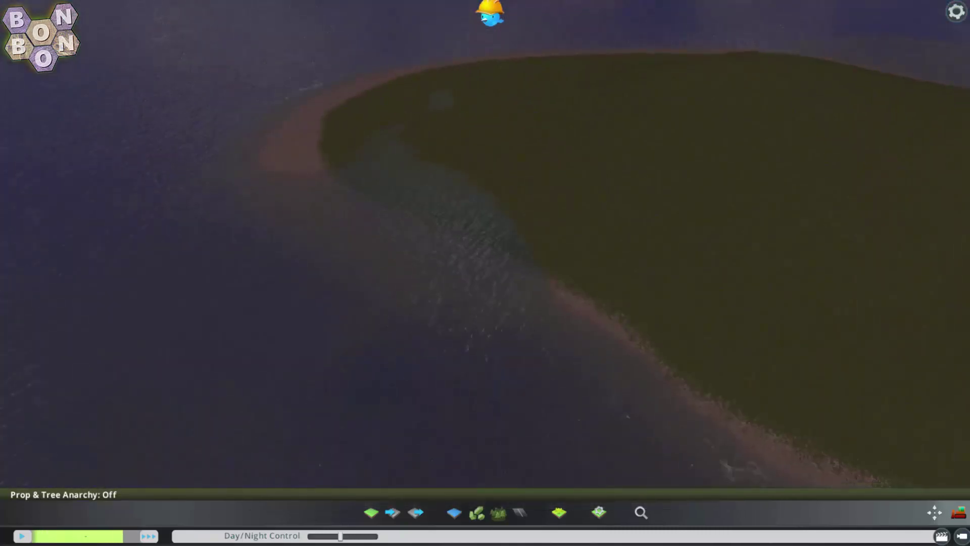
Level the shallows beside the island at terrain height 113.30 with brush size 89, and soften the adjoining shoreline.
left_click(374, 515)
left_click(452, 474)
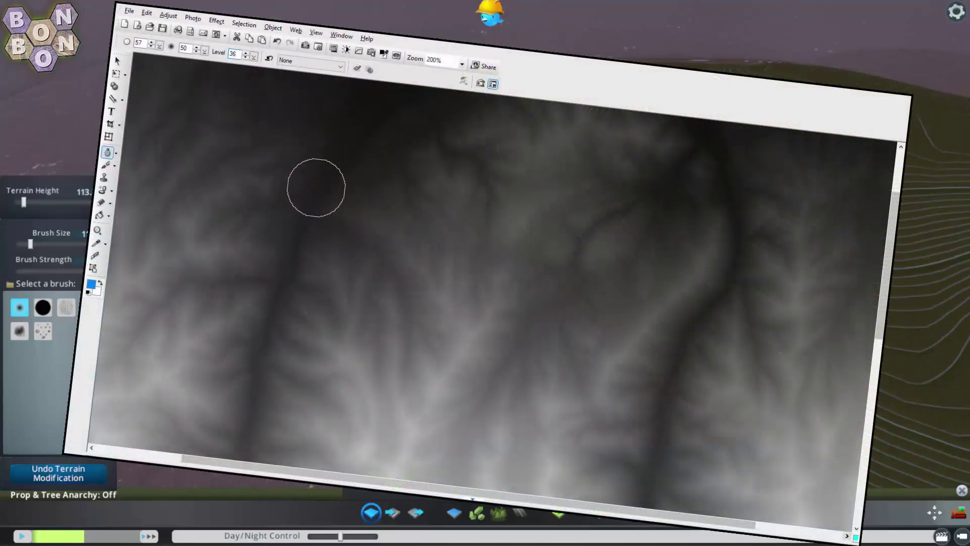
left_click_drag(320, 195, 292, 239)
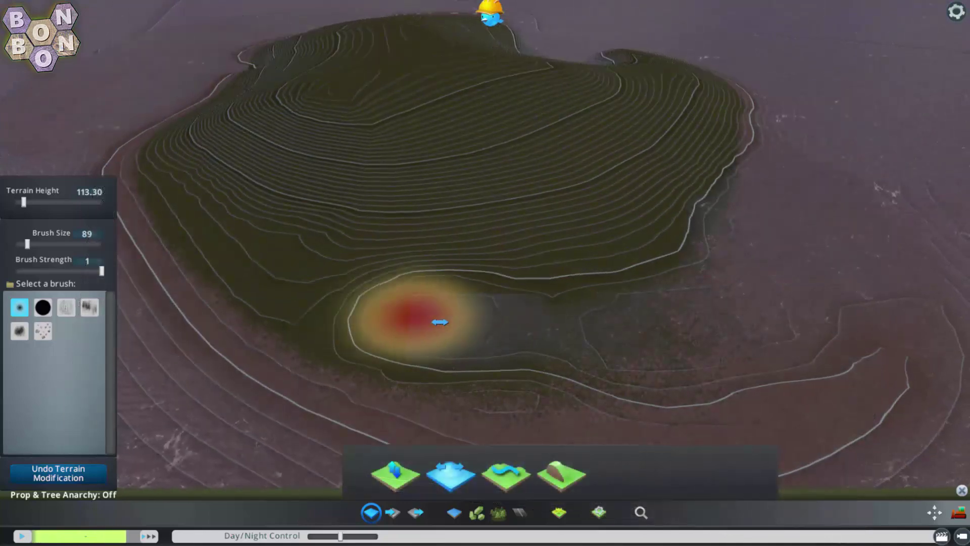
left_click_drag(439, 322, 331, 304)
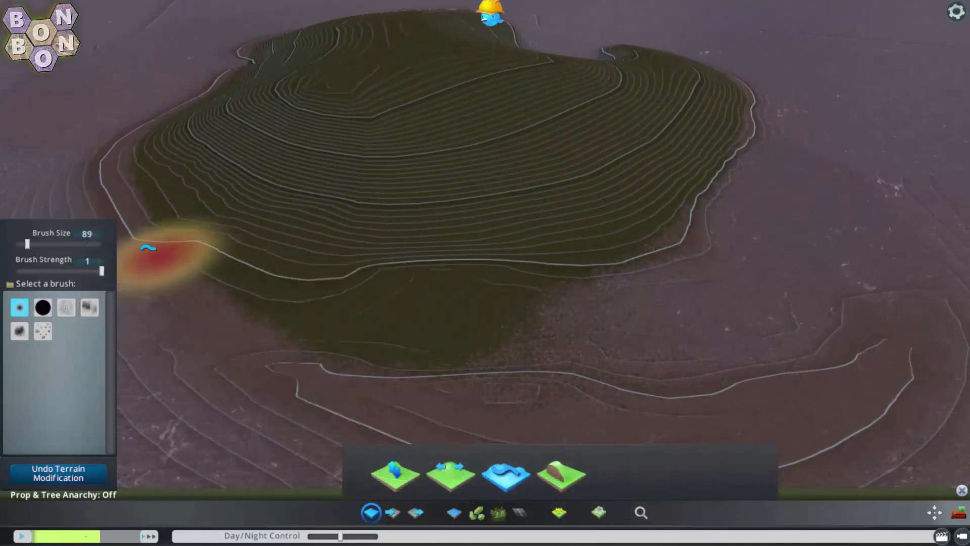
left_click_drag(148, 248, 688, 245)
mouse_move(689, 244)
middle_mouse_down()
mouse_move(536, 267)
mouse_move(507, 247)
middle_mouse_up()
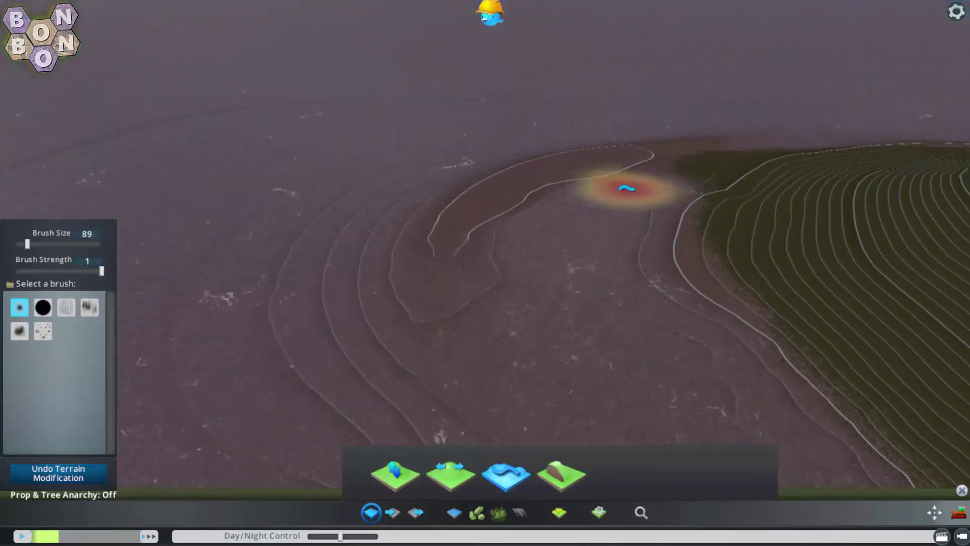
Examine the island's reshaped shoreline and the surrounding shallows from several angles.
left_click(962, 490)
mouse_move(803, 384)
middle_mouse_down()
mouse_move(838, 344)
mouse_move(929, 384)
middle_mouse_up()
left_click(371, 512)
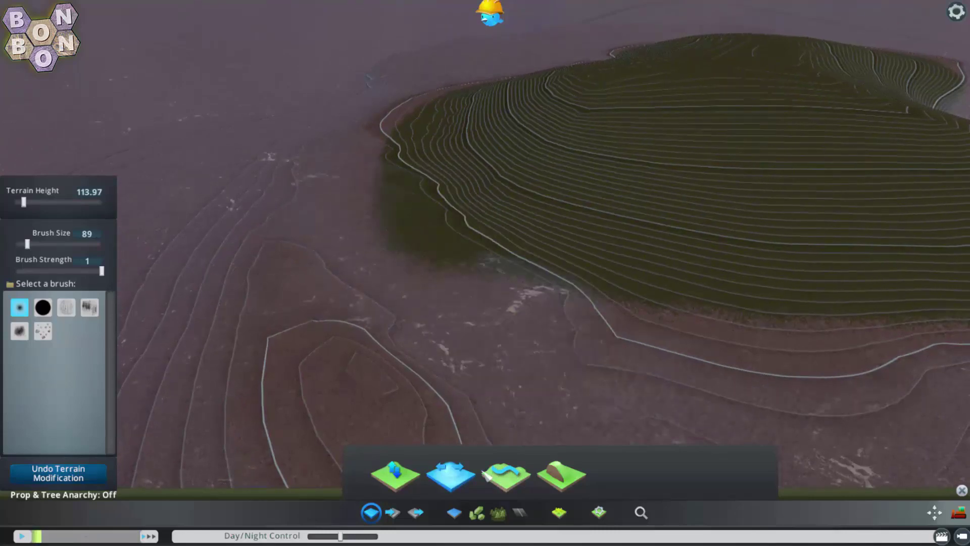
middle_click_drag(368, 120, 662, 384)
left_click(962, 490)
middle_click_drag(808, 394, 848, 353)
scroll(485, 273, "down", 3)
middle_click_drag(485, 303, 546, 419)
scroll(485, 273, "up", 4)
scroll(576, 394, "down", 3)
Soften the headland beside the island's inlet with brush size 89 and strength 1, and close the terrain tools.
left_click(370, 512)
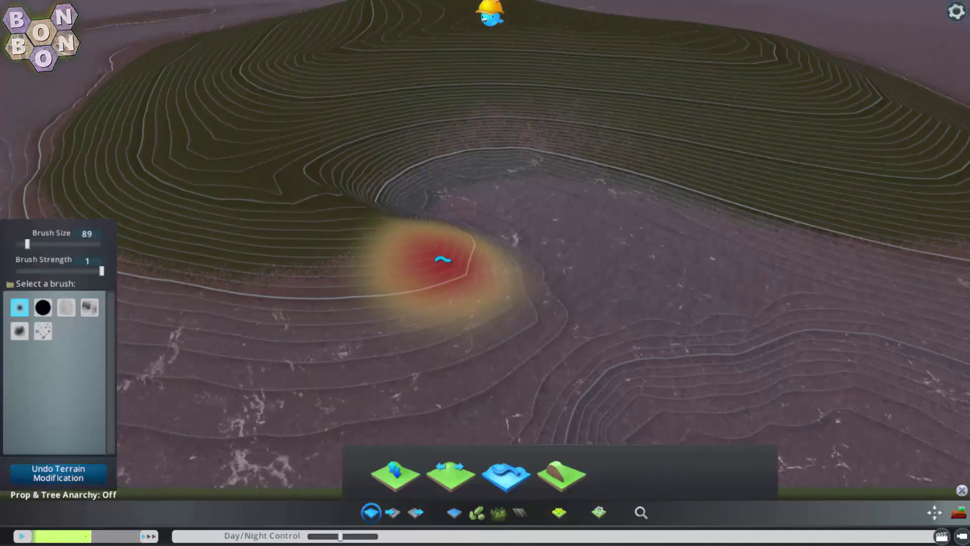
right_click(409, 262)
left_click_drag(409, 262, 471, 263)
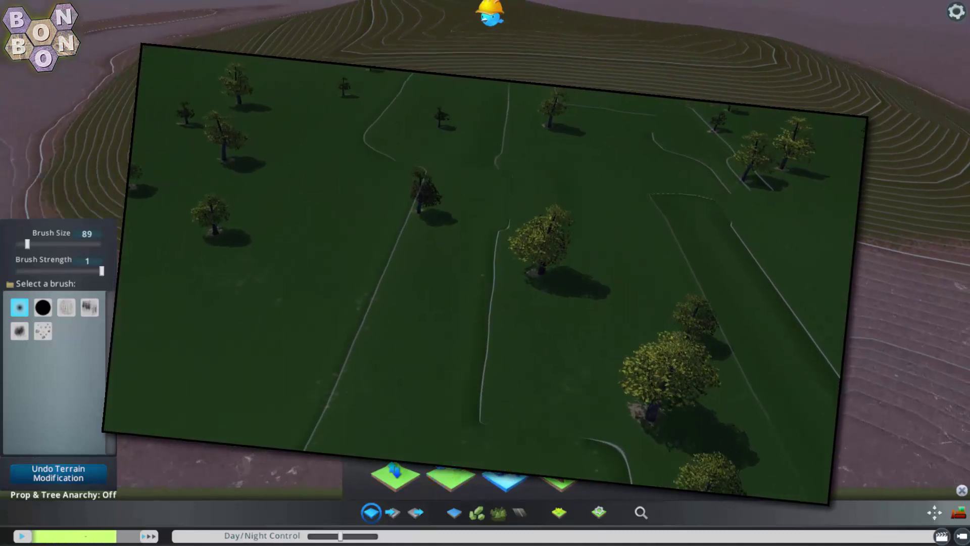
key("Escape")
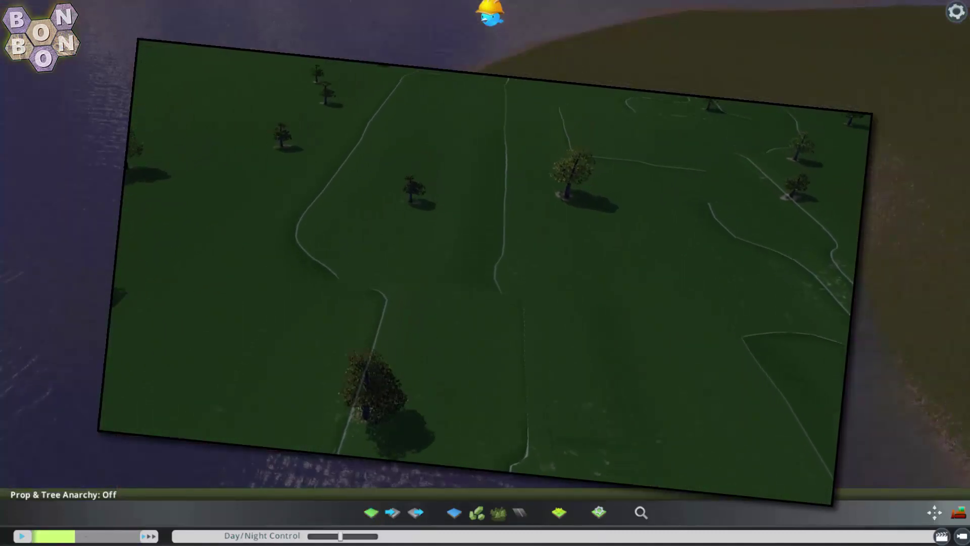
Carve the island's long shoreline by levelling it at terrain height 114.38 with brush size 62 and strength 1.
left_click(371, 513)
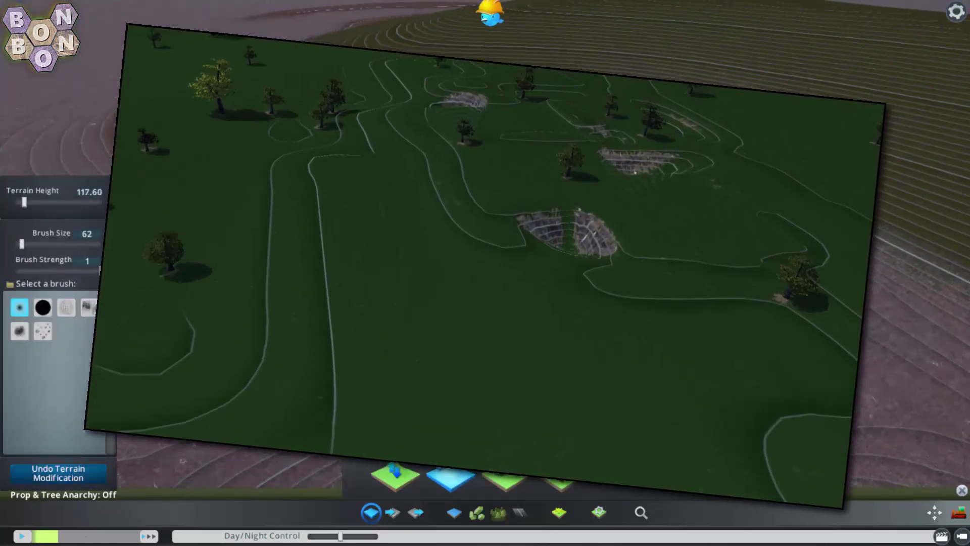
key("Escape")
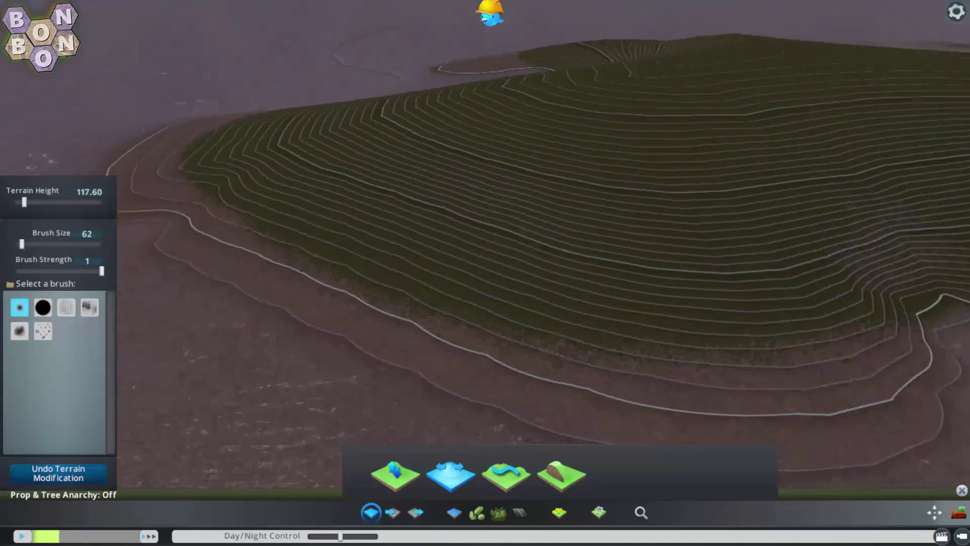
middle_click_drag(484, 283, 444, 288)
right_click(217, 372)
mouse_move(253, 364)
left_mouse_down()
mouse_move(309, 350)
mouse_move(283, 308)
mouse_move(311, 284)
mouse_move(284, 314)
mouse_move(572, 290)
mouse_move(516, 334)
left_mouse_up()
key("s")
key("d")
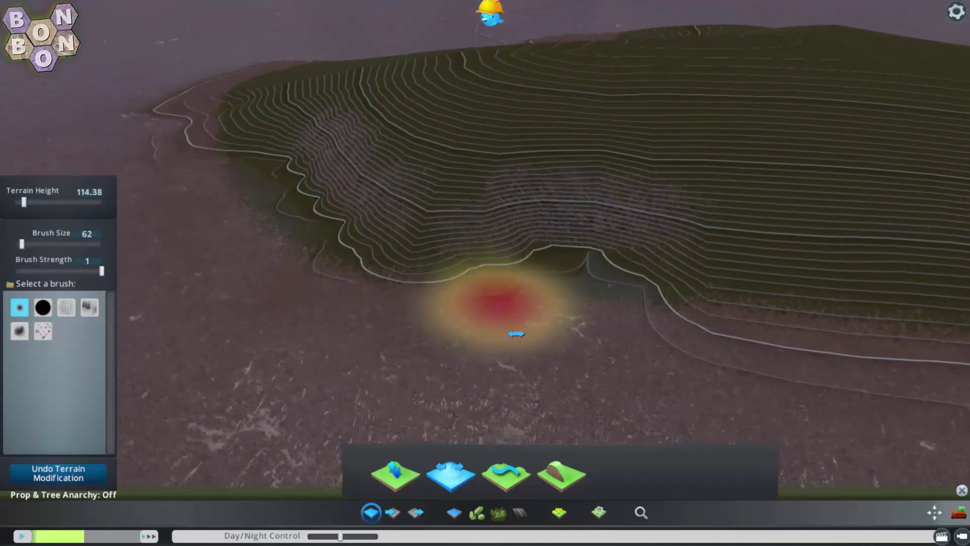
middle_click_drag(516, 334, 535, 308)
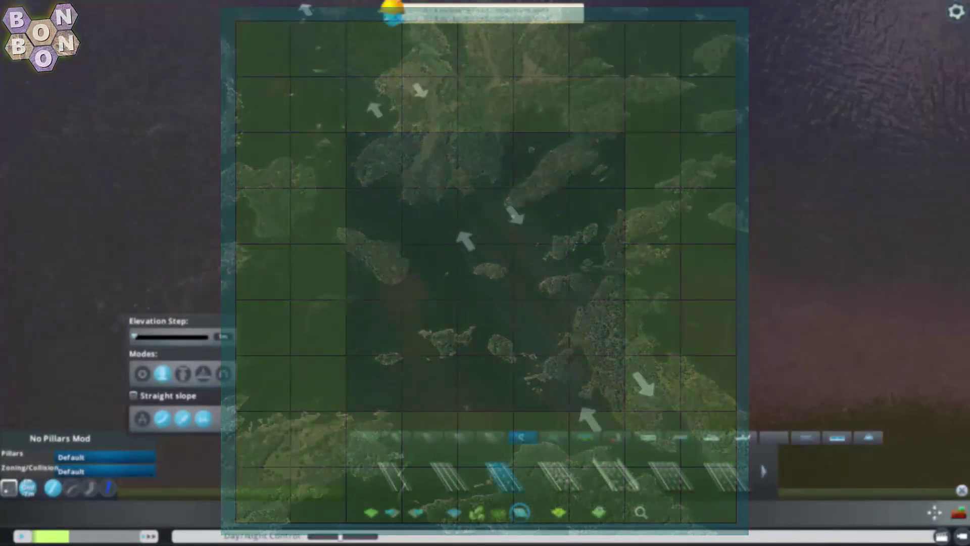
Reverse the traffic direction of segments on the two parallel highways using the road upgrade mode.
middle_click_drag(183, 10, 162, 450)
left_click(107, 487)
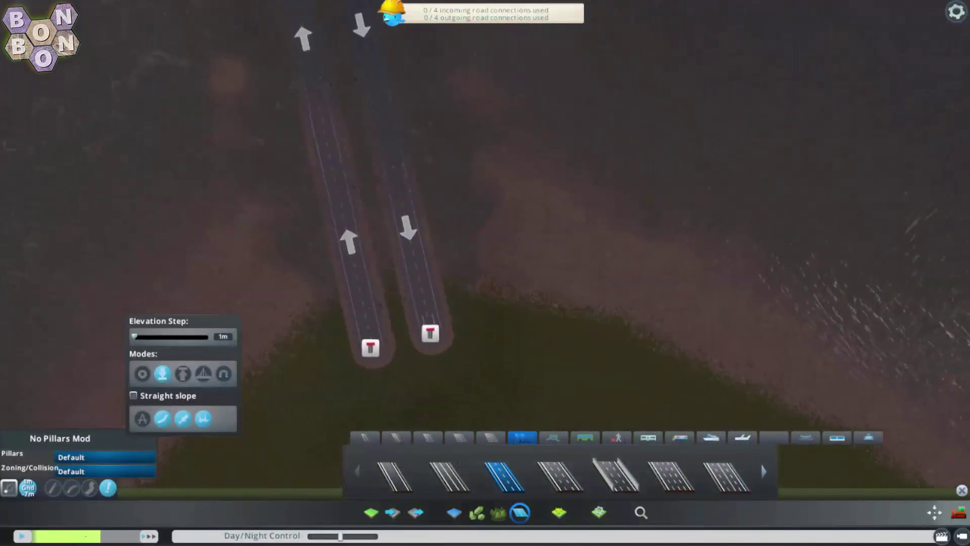
right_click_drag(431, 303, 423, 246)
key("w")
right_click(374, 242)
key("s")
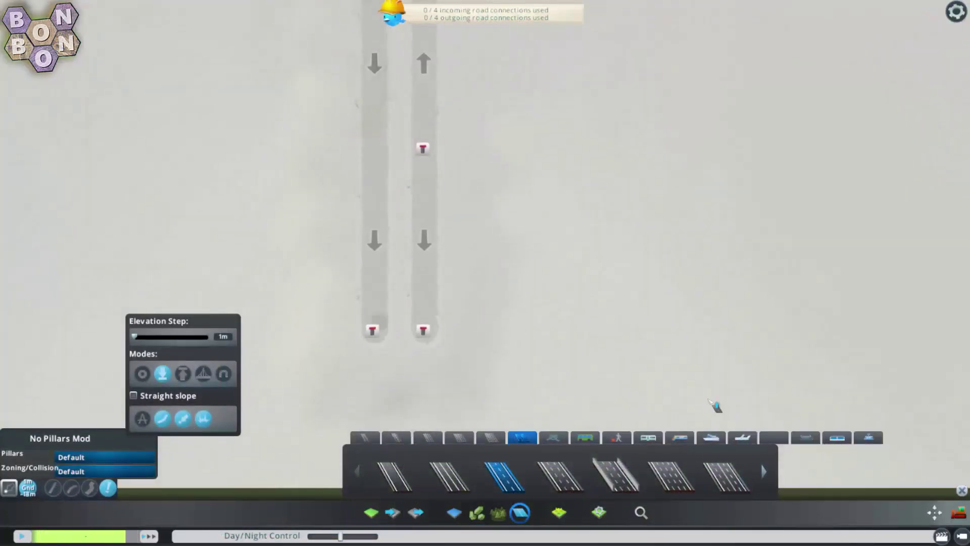
left_click(962, 490)
Select both parallel highways crossing the channel with all their nodes and segments using Move It.
scroll(732, 379, "up", 3)
middle_click_drag(733, 378, 535, 283)
scroll(530, 282, "down", 5)
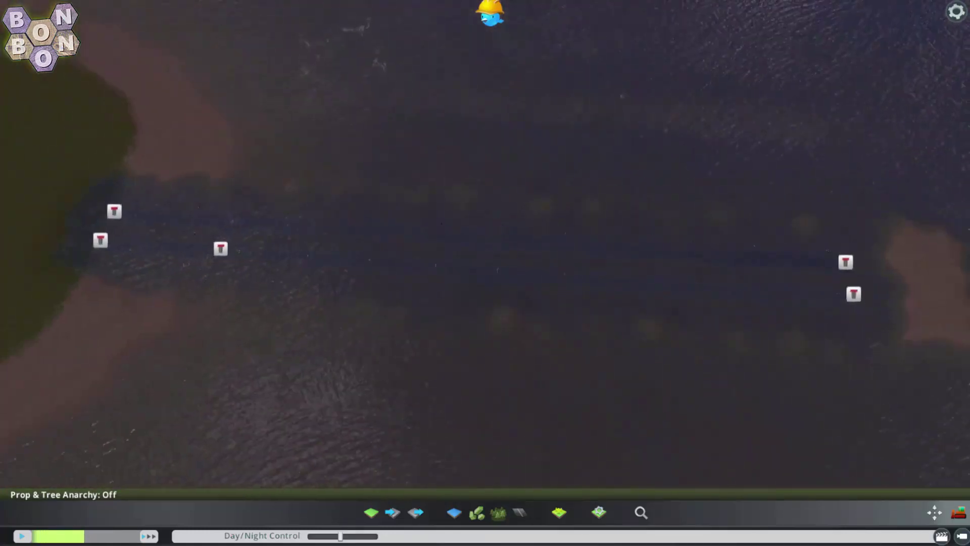
left_click_drag(70, 186, 904, 368)
scroll(905, 368, "up", 3)
middle_click_drag(904, 367, 480, 298)
key("s")
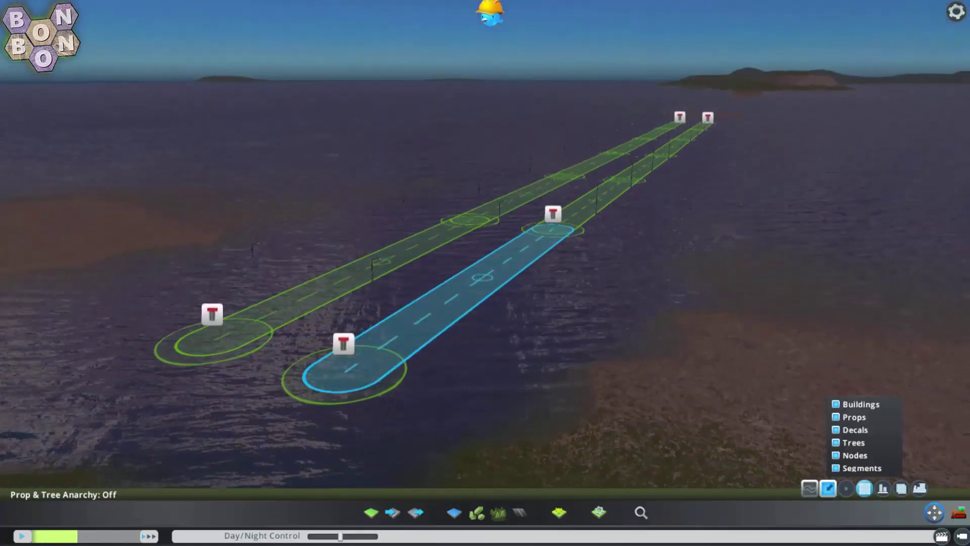
Adjust the elevation of the selected channel highways up and down, leaving them raised overall.
key("Page_Up")
key("Page_Up")
key("Page_Up")
key("Page_Up")
key("Page_Up")
key("Page_Up")
key("Page_Up")
key("Page_Up")
key("Page_Down")
key("Page_Down")
key("Page_Down")
key("Page_Down")
key("Page_Down")
key("Page_Up")
key("Page_Up")
key("Page_Up")
key("Page_Up")
key("Page_Up")
key("Page_Up")
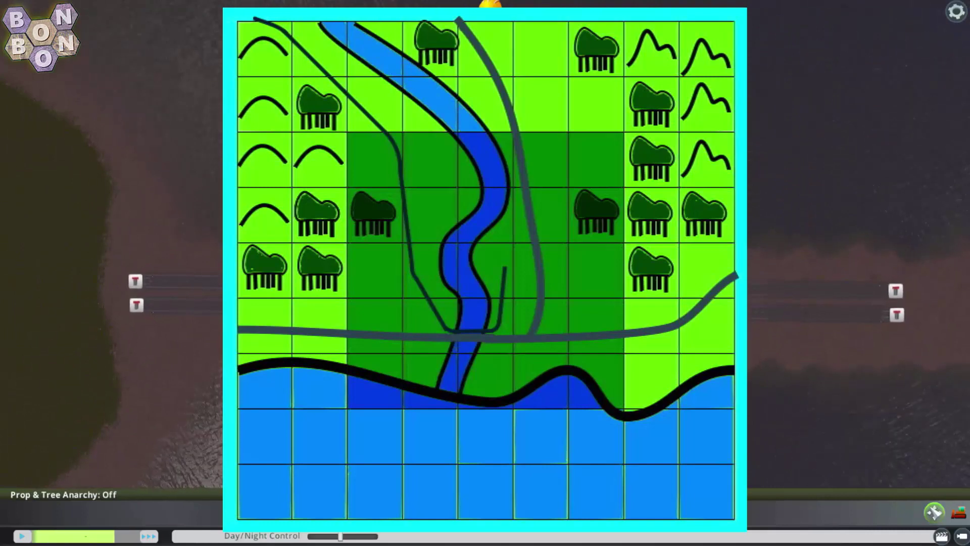
Select the highway pair across the channel and copy it with Move It, then open the landscaping tools.
left_click(934, 511)
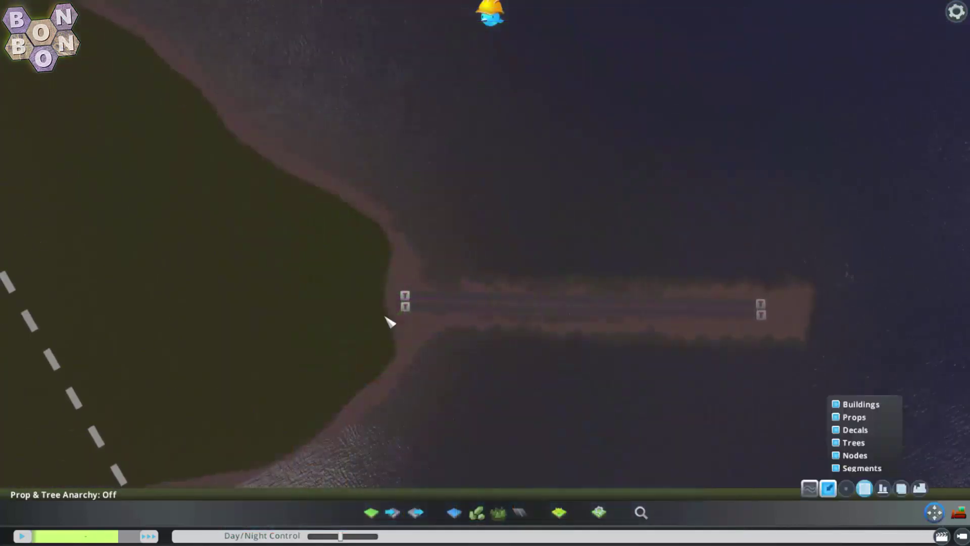
left_click_drag(373, 267, 809, 347)
left_click(901, 489)
scroll(525, 439, "up", 3)
middle_click_drag(526, 439, 429, 394)
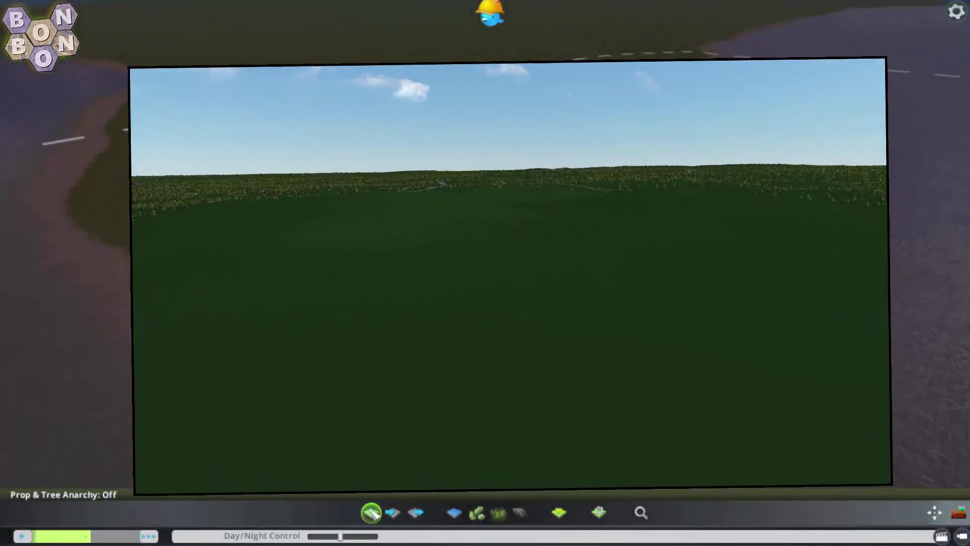
left_click(371, 511)
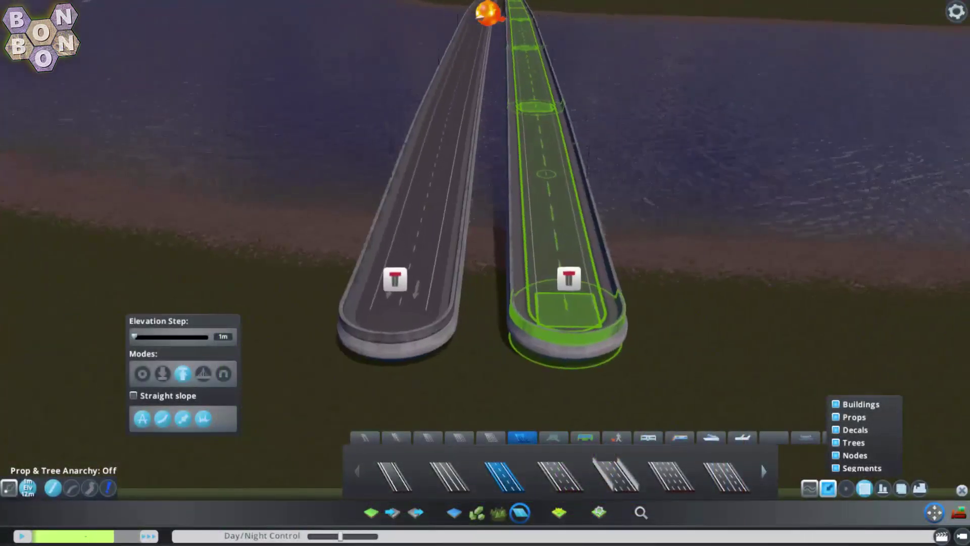
Move the selected highway bridge sideways until it sits directly against the parallel bridge.
middle_click_drag(531, 175, 531, 145)
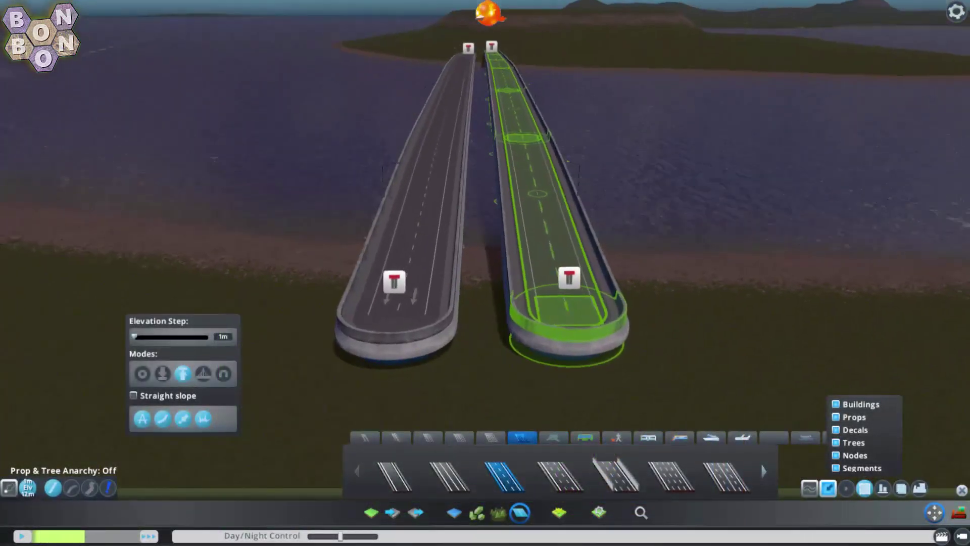
left_click_drag(529, 144, 505, 140)
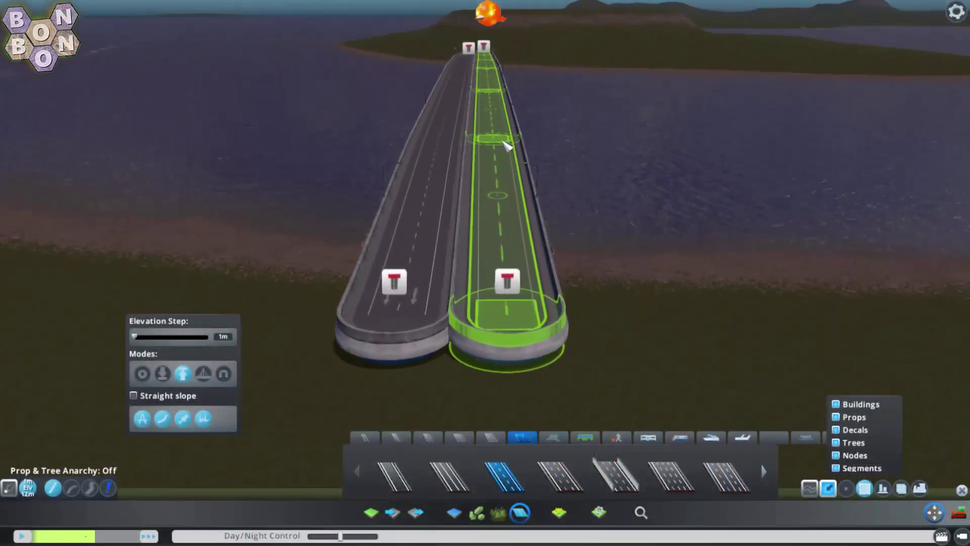
middle_click_drag(683, 335, 526, 303)
key("s")
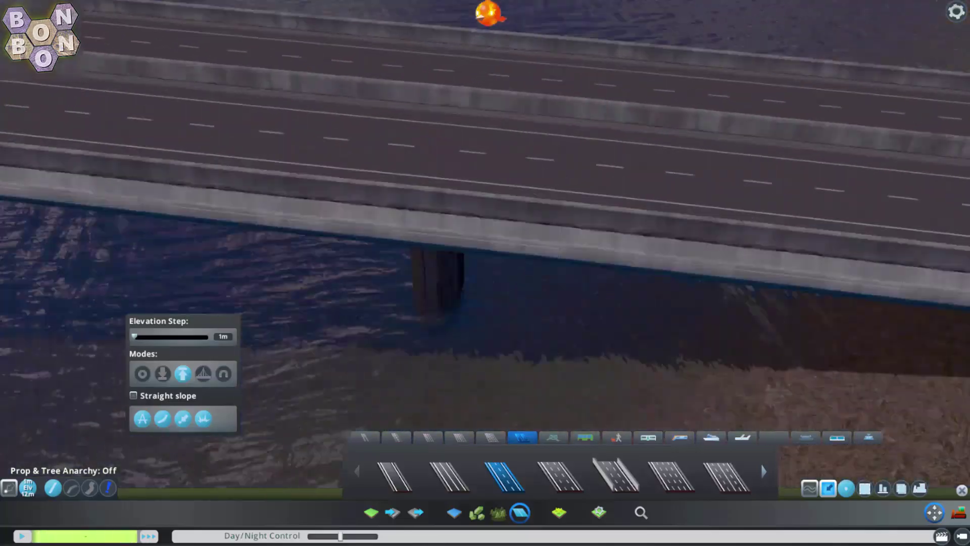
Raise the near bridge's node above the pillar by two increments with Move It.
mouse_move(468, 222)
middle_mouse_down()
mouse_move(554, 190)
mouse_move(468, 235)
middle_mouse_up()
scroll(554, 190, "down", 5)
scroll(467, 235, "up", 3)
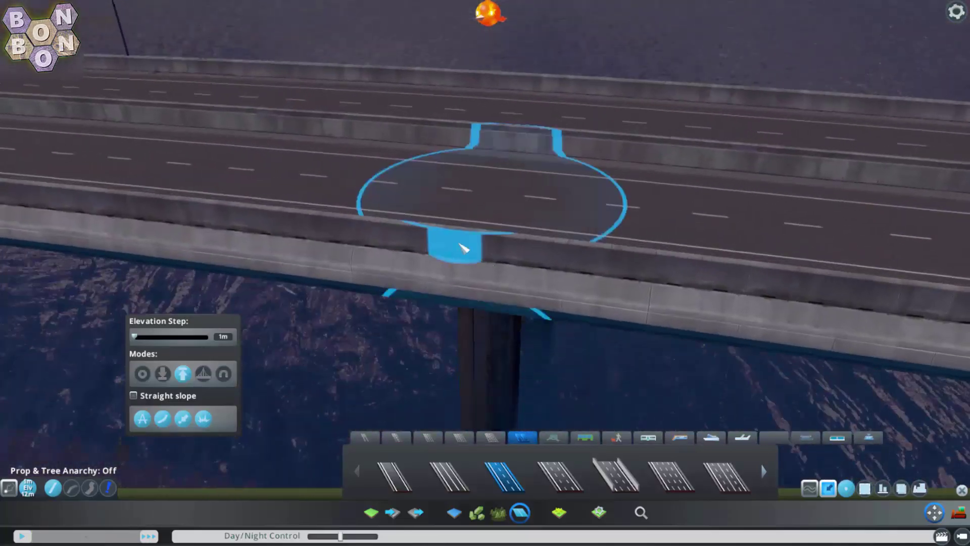
left_click(539, 210)
key("Page_Up")
key("Page_Up")
middle_click_drag(540, 211, 636, 202)
middle_click_drag(453, 171, 621, 319)
left_click(542, 320)
key("d")
middle_click_drag(546, 307, 563, 384)
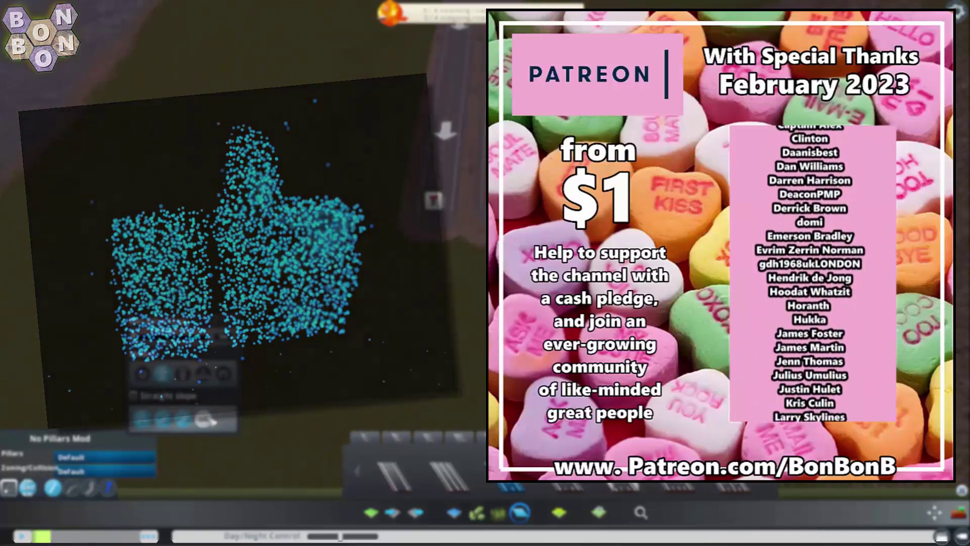
left_click(107, 488)
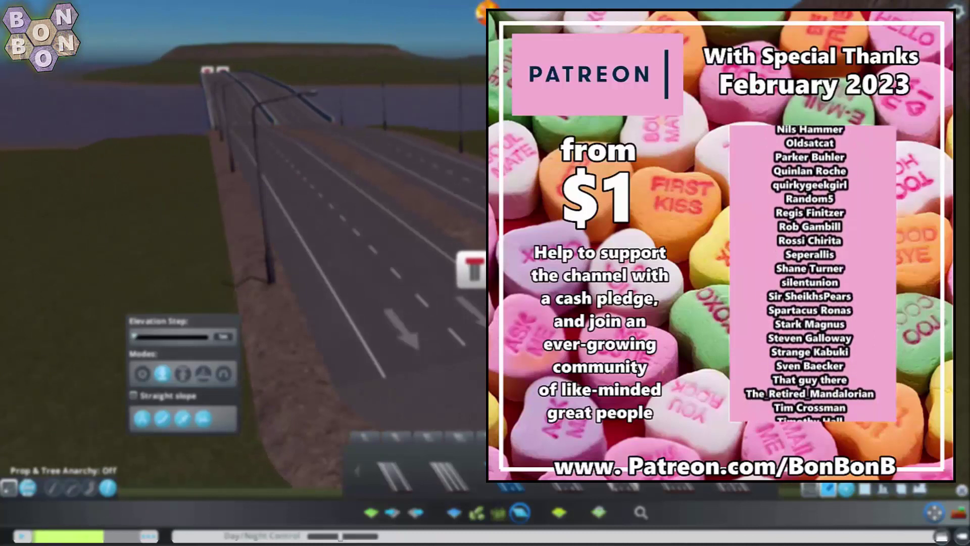
middle_click_drag(384, 189, 475, 193)
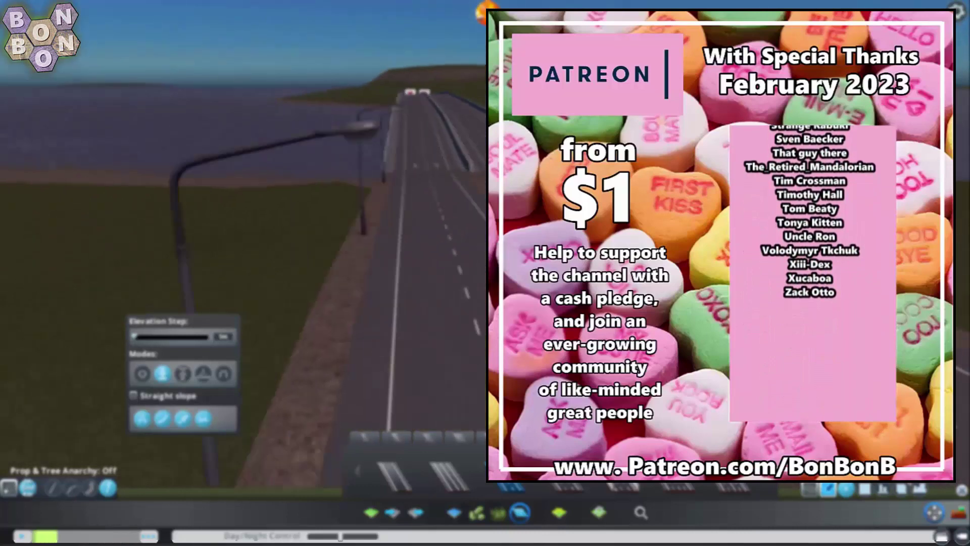
middle_click_drag(492, 182, 556, 192)
key("m")
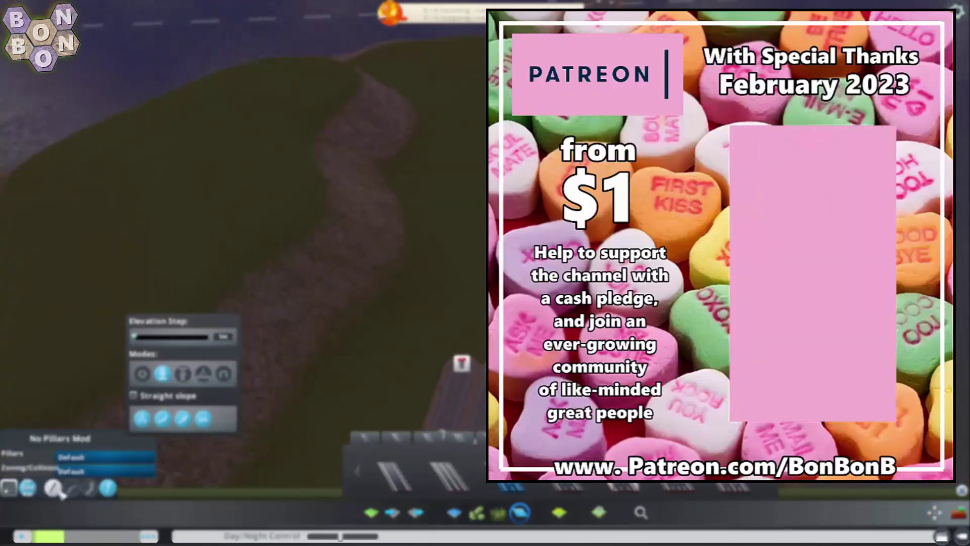
middle_click_drag(461, 365, 466, 349)
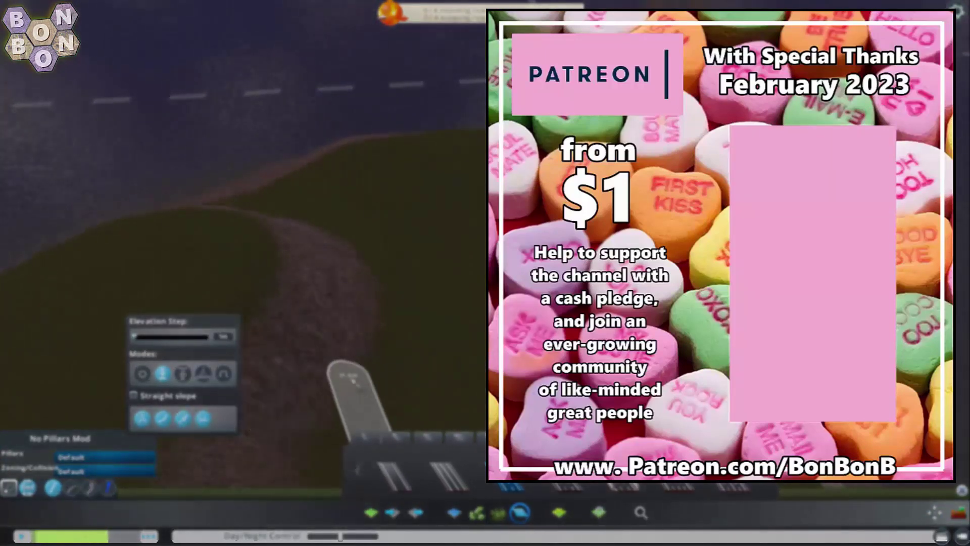